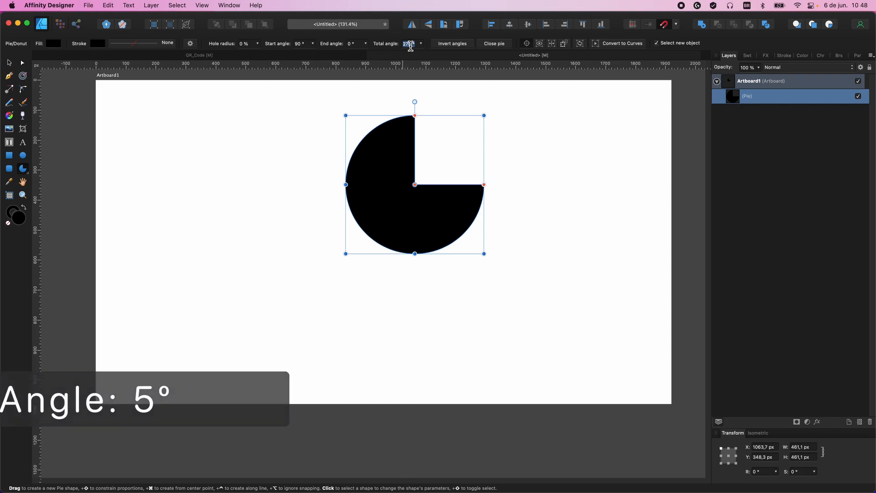
Set the pie's total angle to 5° and center its frame on the artboard, enlarged to about 674 px square
key("Return")
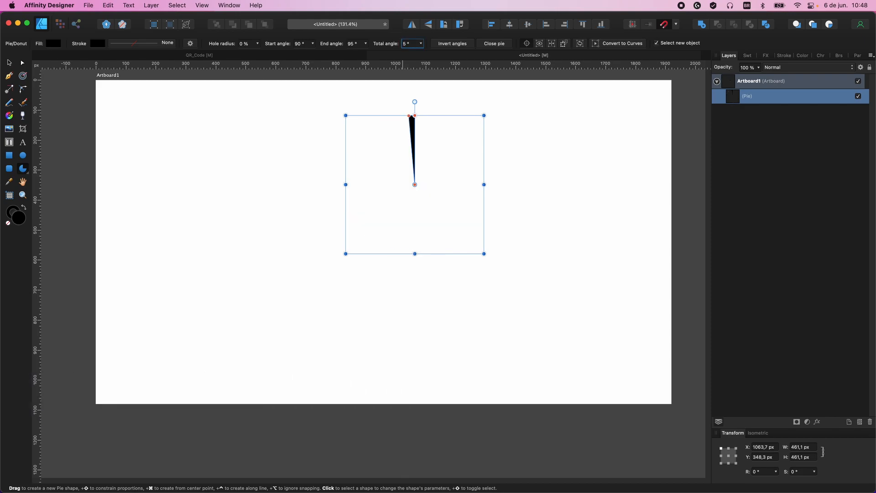
left_click(9, 63)
left_click_drag(414, 144, 388, 142)
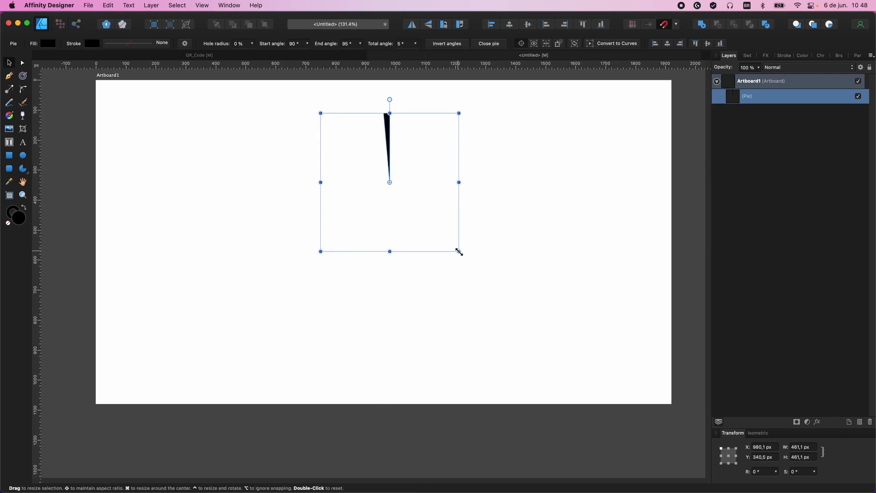
left_click_drag(459, 251, 491, 283)
left_click_drag(389, 150, 383, 212)
left_click(437, 196)
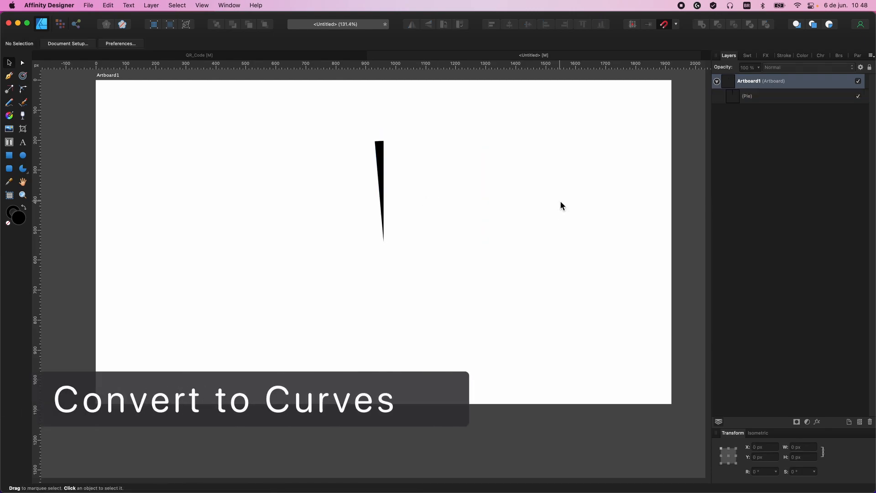
Convert the thin pie wedge to curves and add four nodes, two on each long edge
left_click(383, 168)
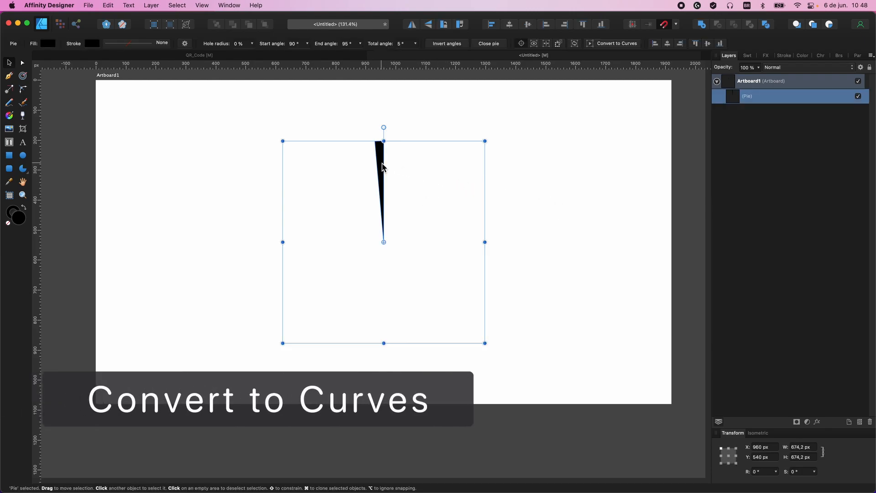
left_click(616, 43)
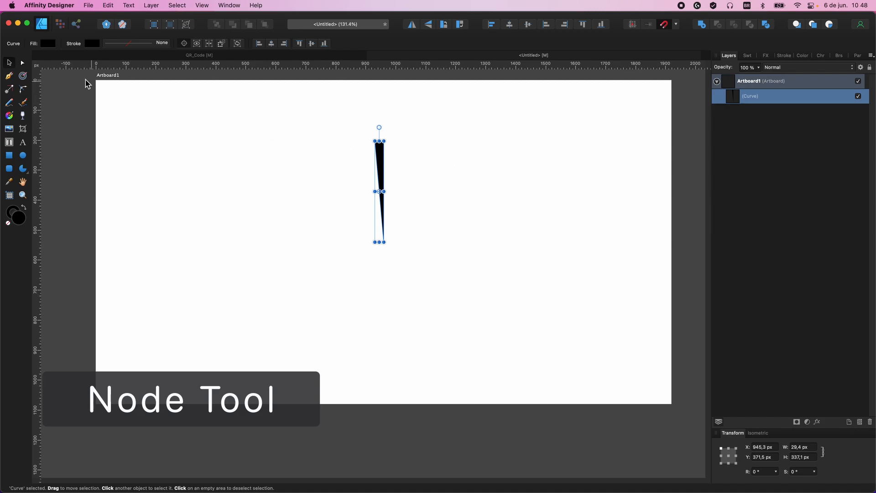
left_click(22, 64)
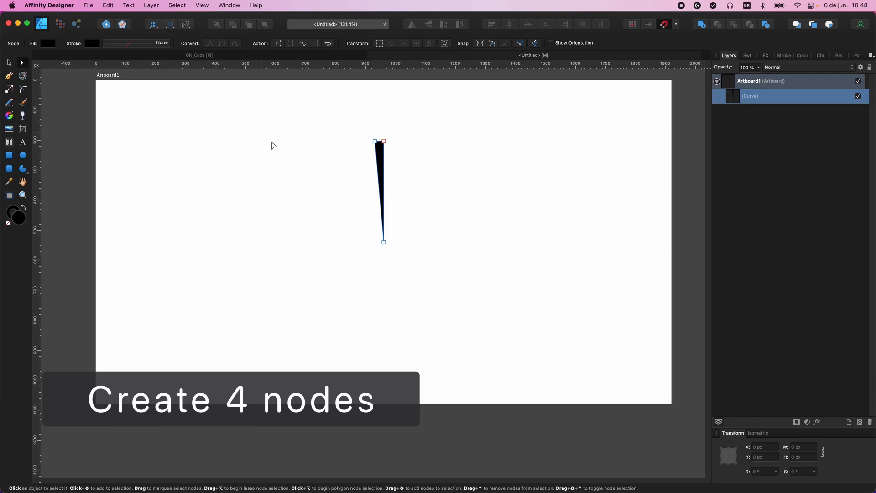
scroll(382, 188, "up", 3)
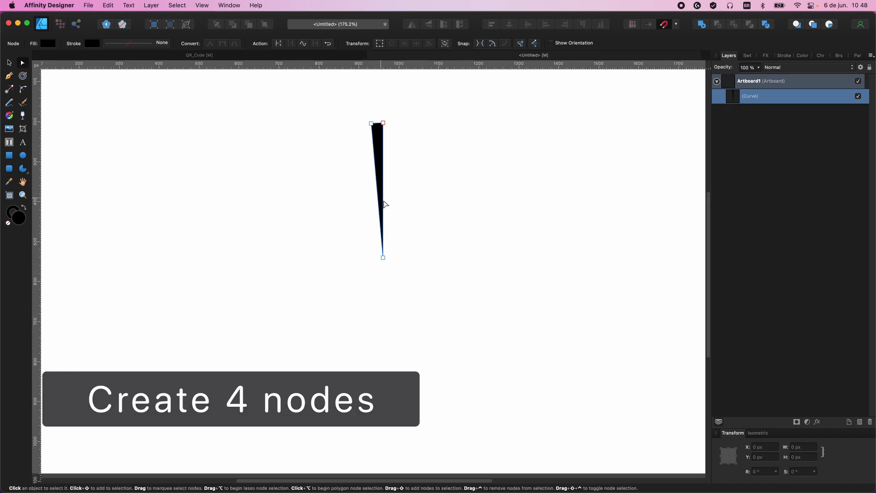
left_click(380, 200)
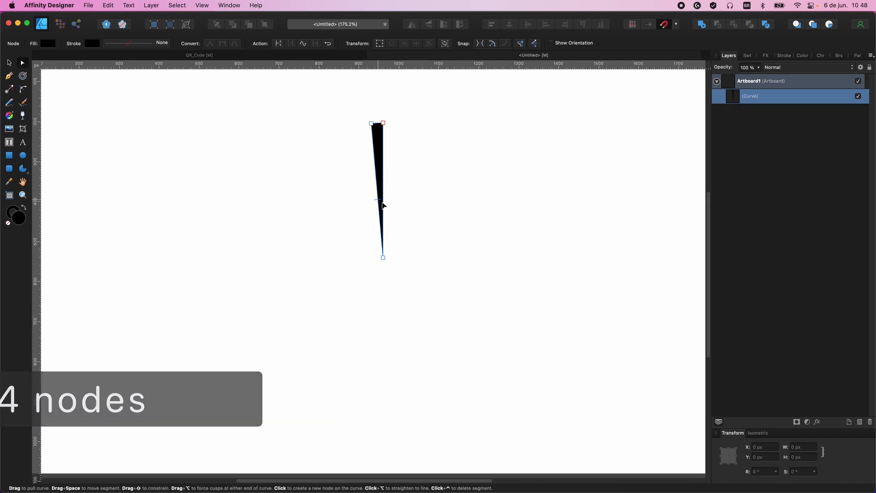
left_click(383, 200)
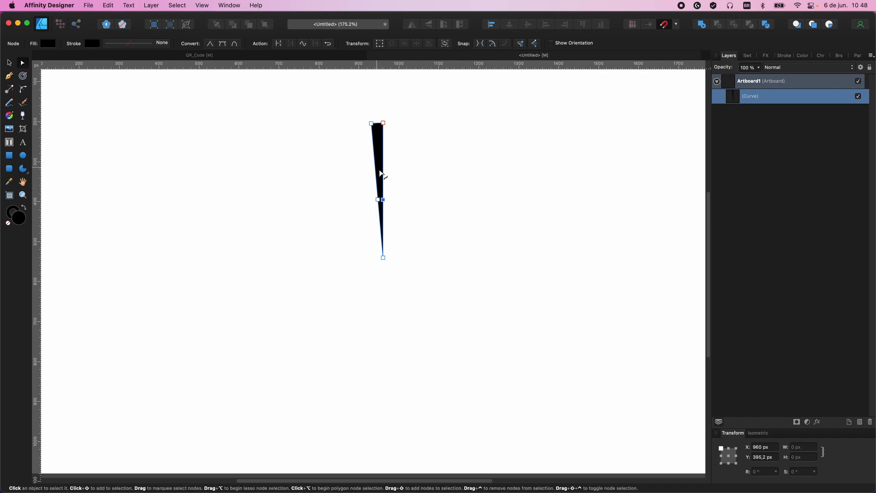
left_click(383, 162)
Make the four added nodes smooth and shift the upper pair right and the lower pair left to bend the wedge into an S-curve
left_click_drag(356, 153, 410, 220)
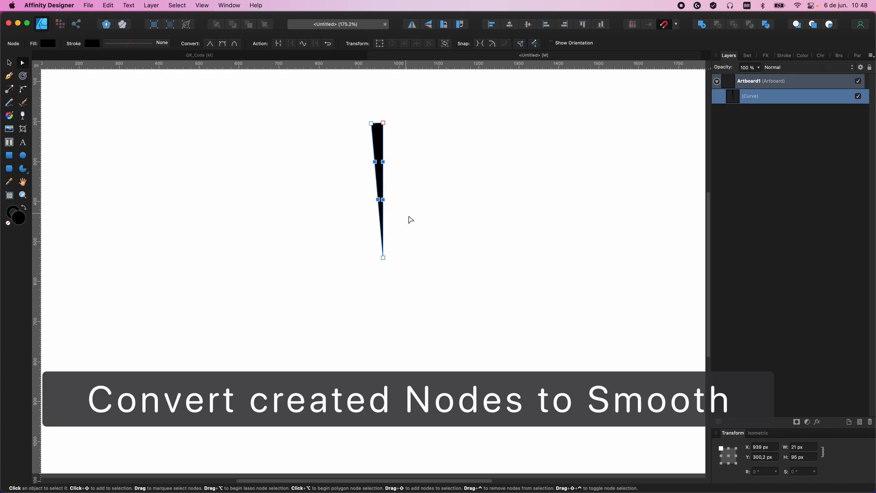
left_click(223, 44)
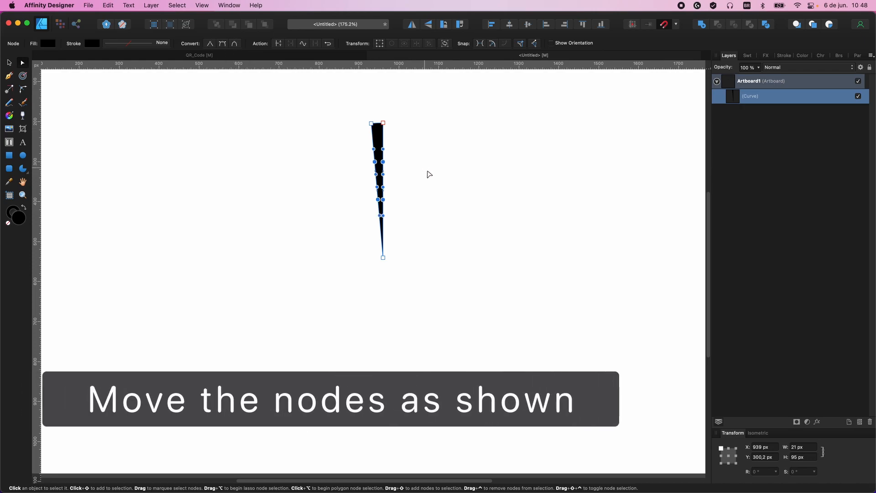
left_click_drag(355, 152, 382, 206)
left_click(457, 208)
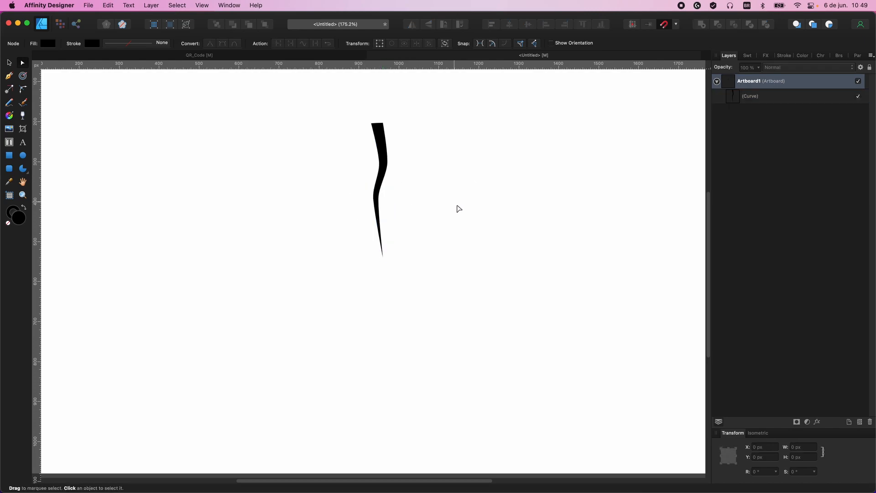
Enable a Gradient Overlay effect on the wavy shape and insert a color stop at 50% in its gradient
left_click(389, 158)
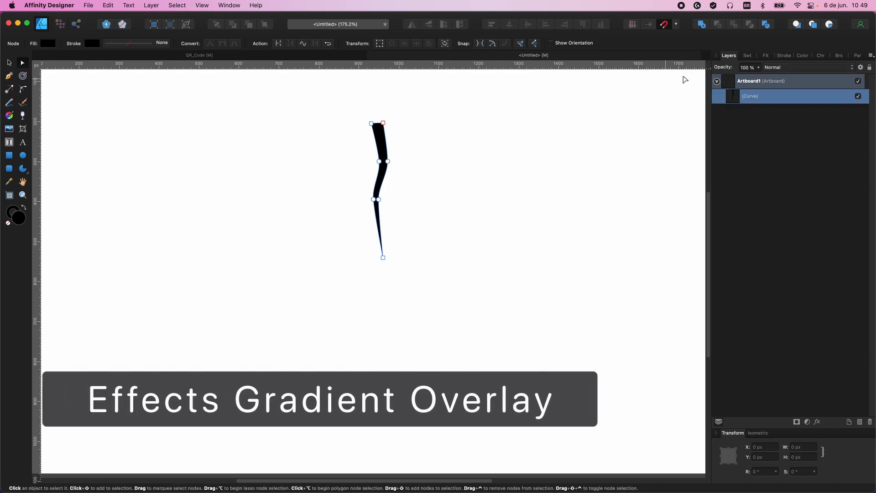
left_click(768, 56)
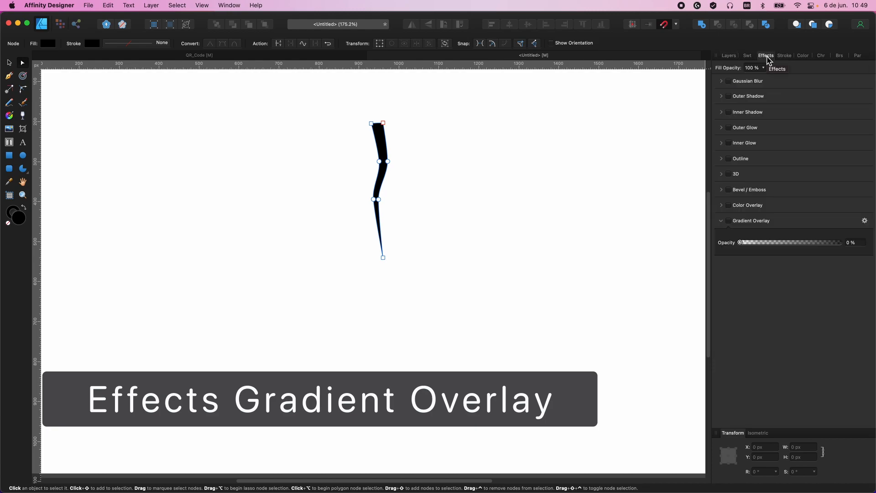
left_click(729, 221)
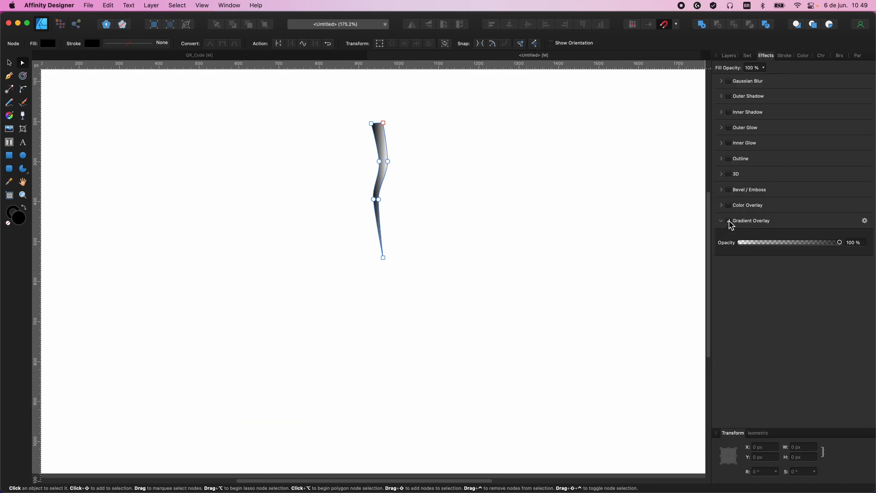
left_click(865, 221)
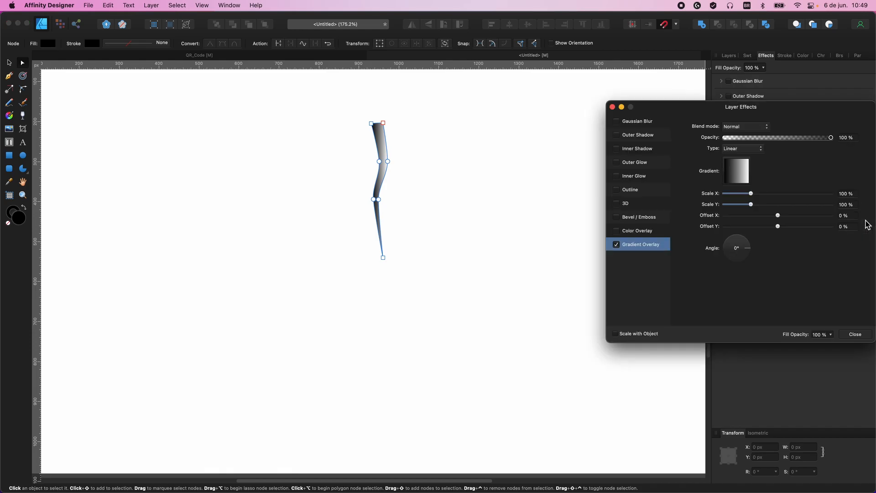
left_click(745, 175)
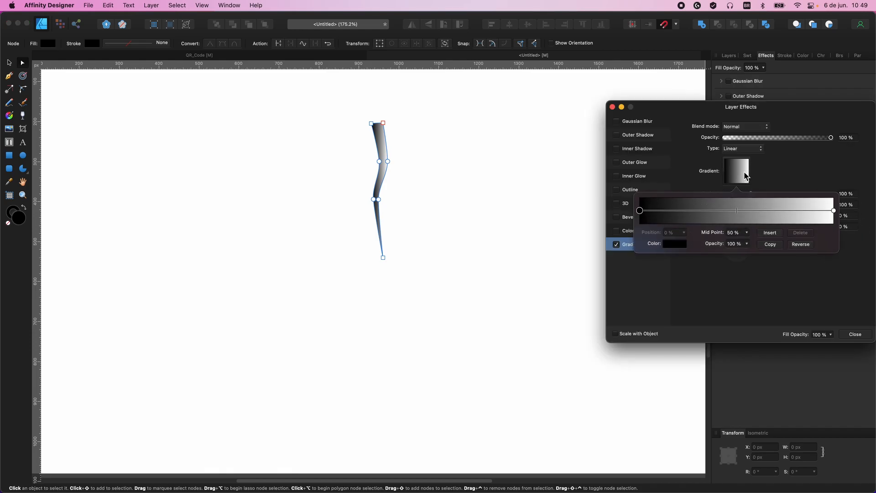
left_click(779, 234)
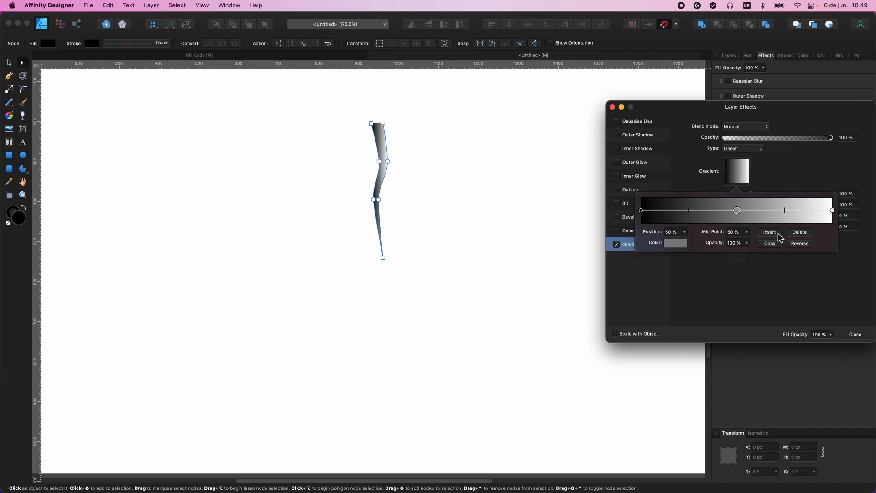
Make both end stops of the overlay gradient black, setting the white end stop's grayness to 0
left_click(642, 211)
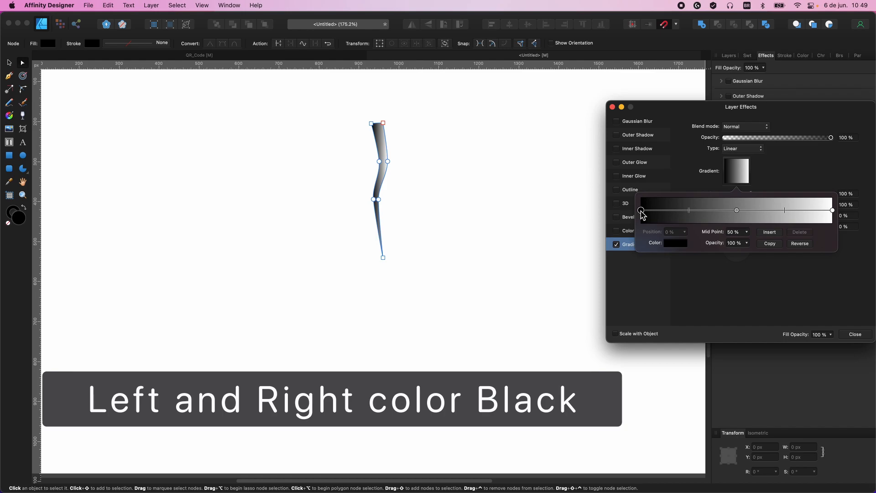
left_click(671, 245)
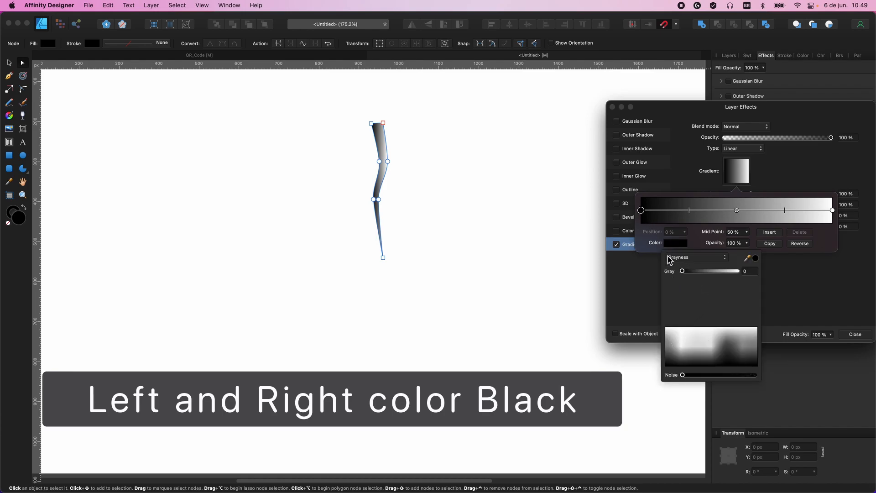
left_click(832, 211)
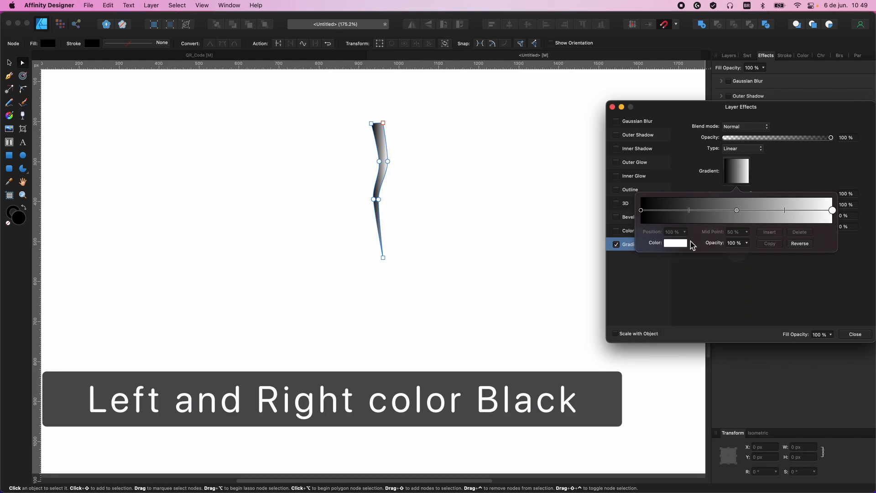
left_click(675, 244)
left_click_drag(738, 271, 671, 273)
left_click(707, 258)
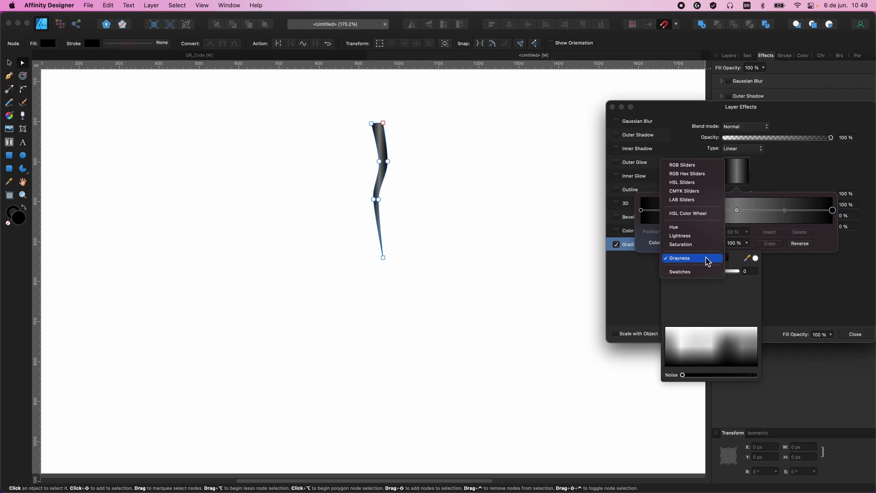
left_click(707, 259)
left_click(680, 272)
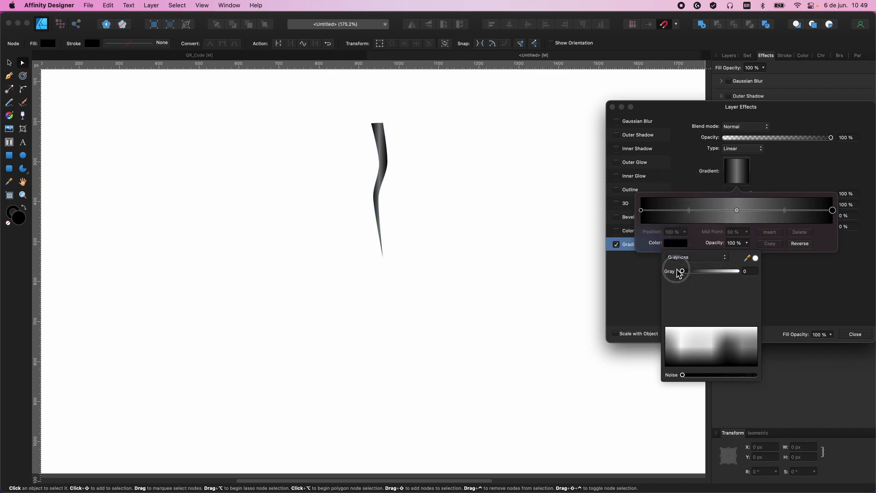
Set the middle stop of the overlay gradient to a grayness of 75
left_click(736, 210)
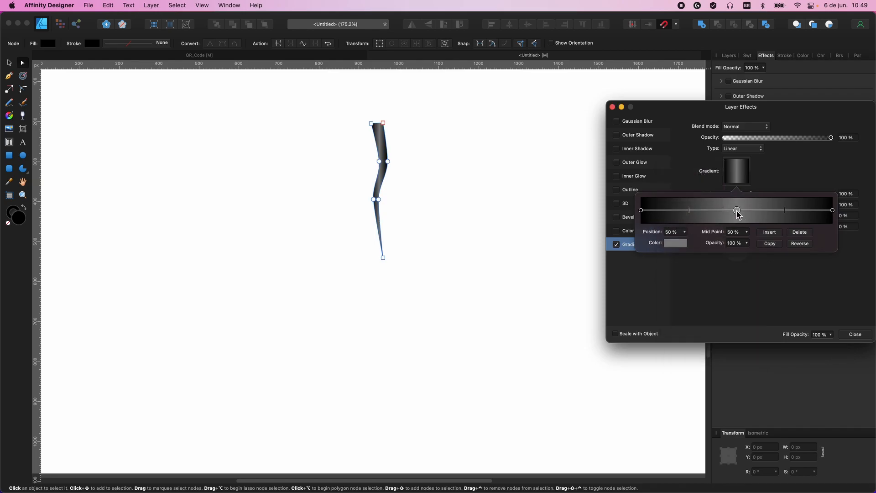
left_click(677, 243)
left_click(747, 271)
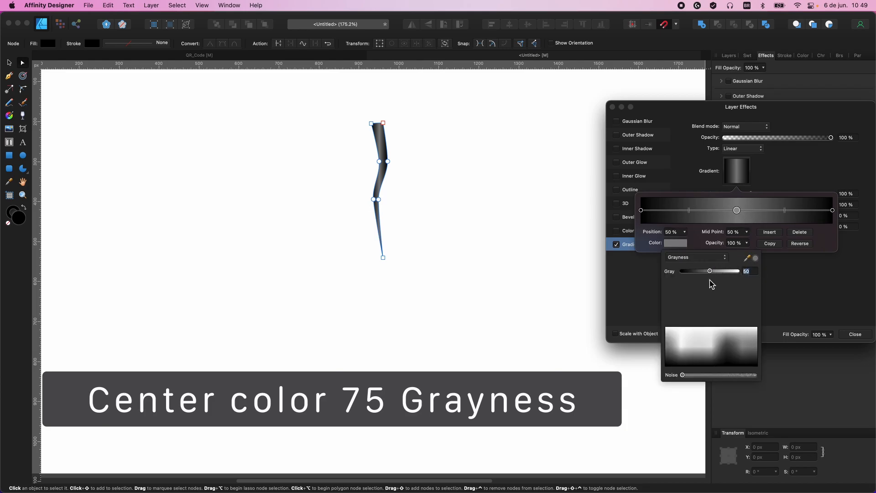
type("75")
key("Return")
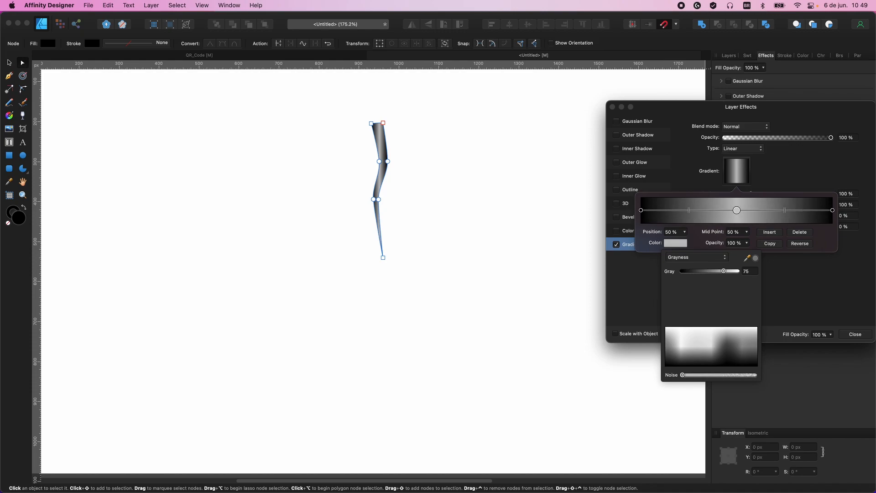
left_click(784, 287)
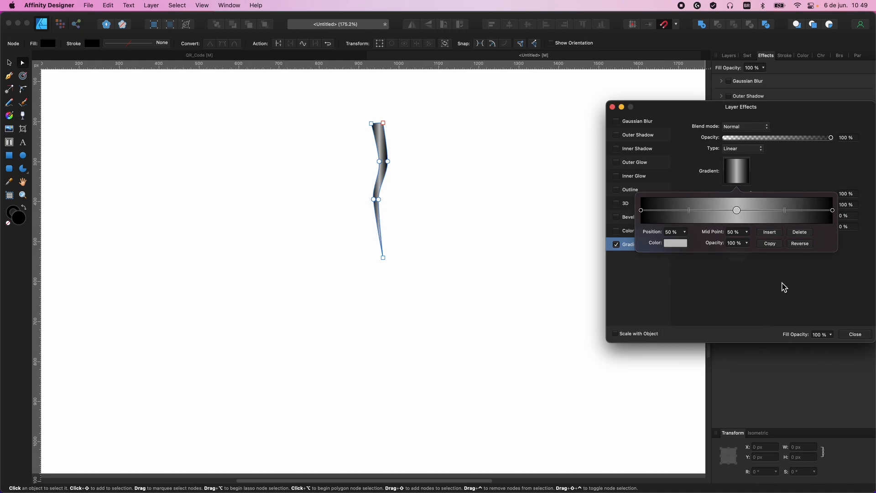
Rotate the gradient overlay to an angle of 270° and close the layer effects settings
left_click(783, 287)
left_click_drag(752, 252, 742, 271)
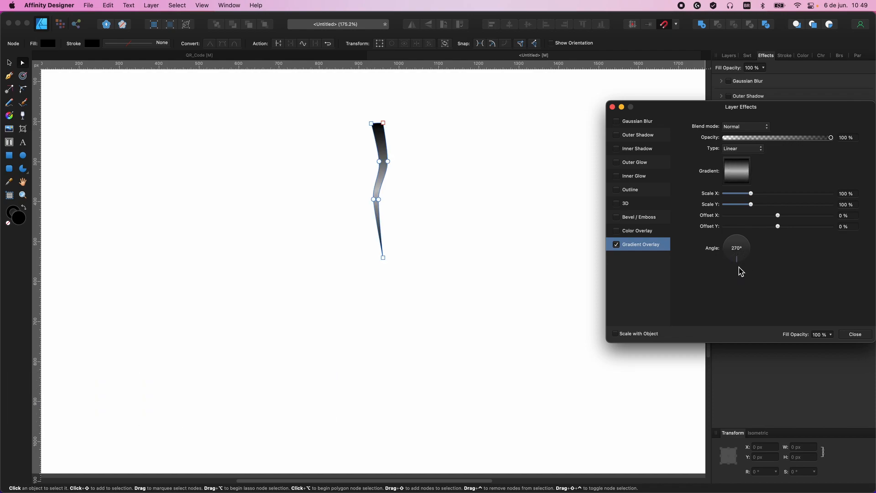
left_click(855, 335)
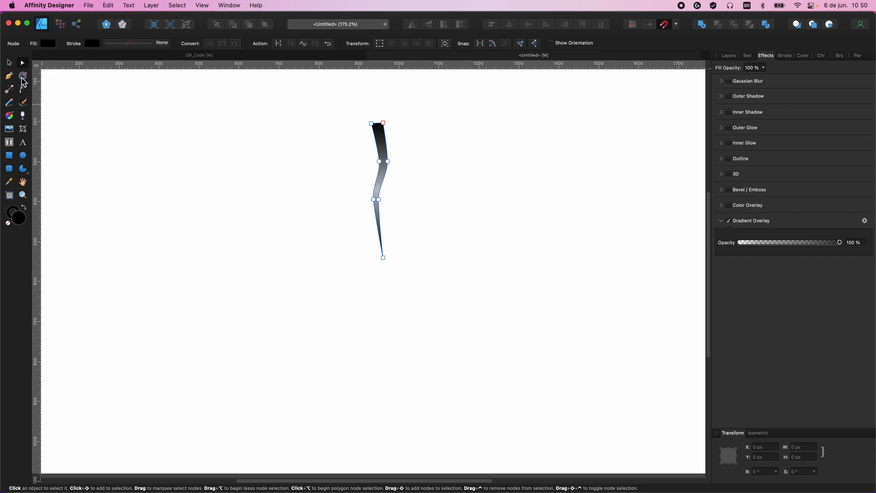
Enable the wavy shape's transform origin and move it to the lower pointed tip at 960, 540 px
left_click(9, 63)
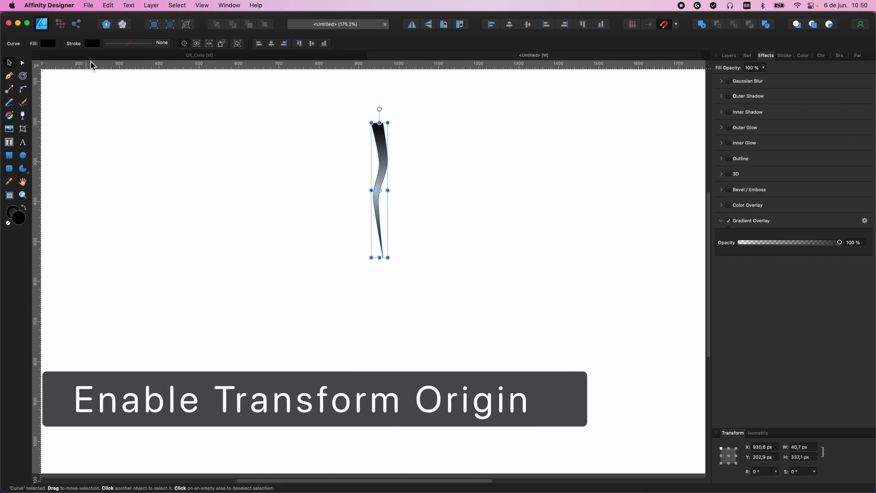
left_click(184, 44)
left_click(185, 44)
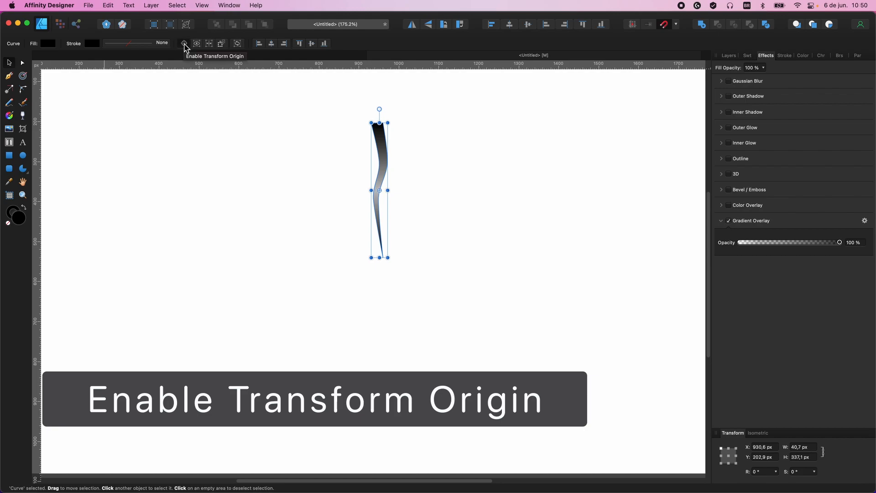
left_click_drag(379, 190, 383, 258)
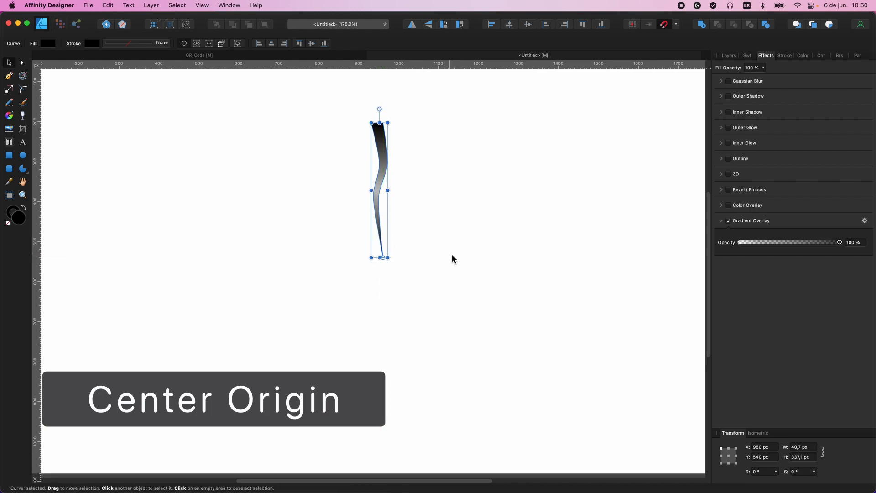
left_click(472, 245)
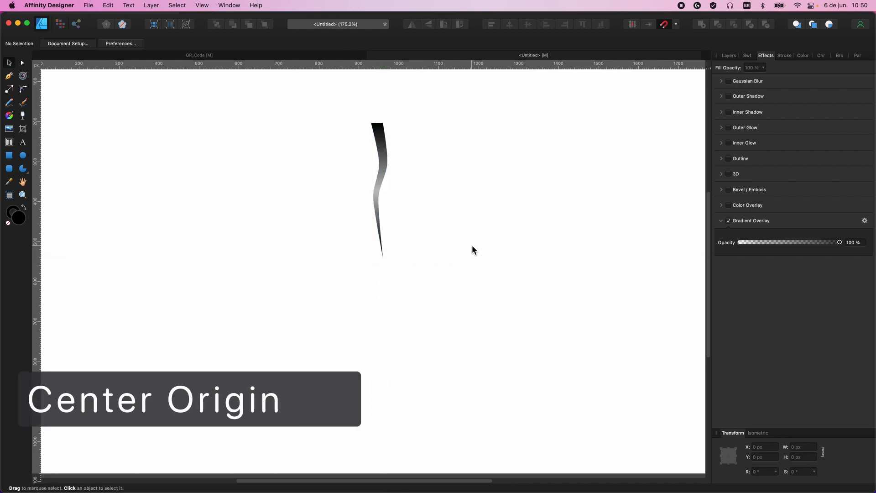
Duplicate the wavy curve and rotate the copy 10° about its transform origin at the artboard's center
key("super+0")
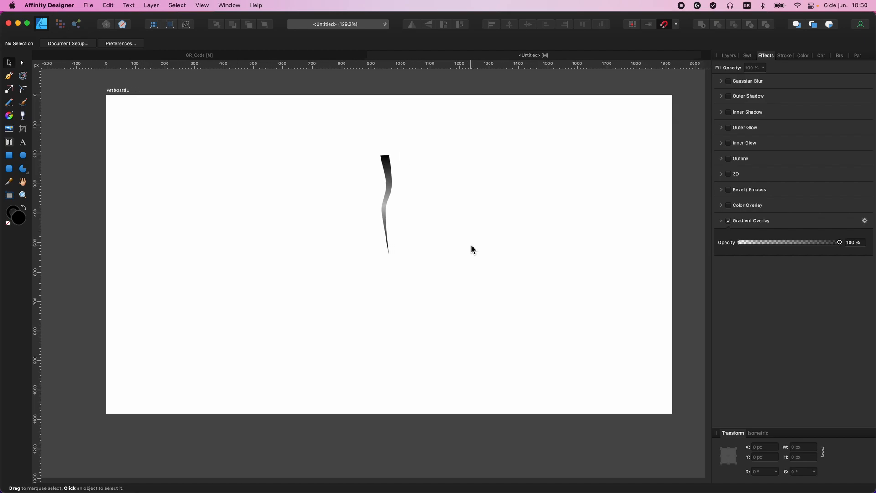
left_click(391, 185)
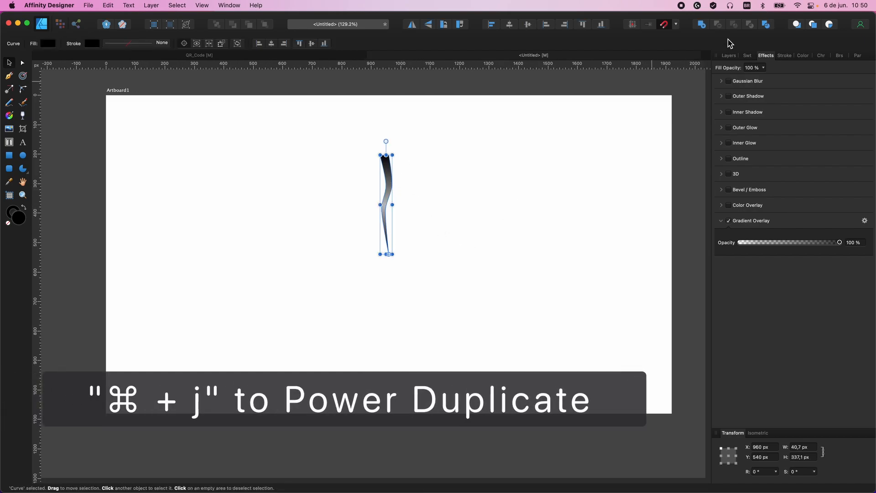
left_click(729, 56)
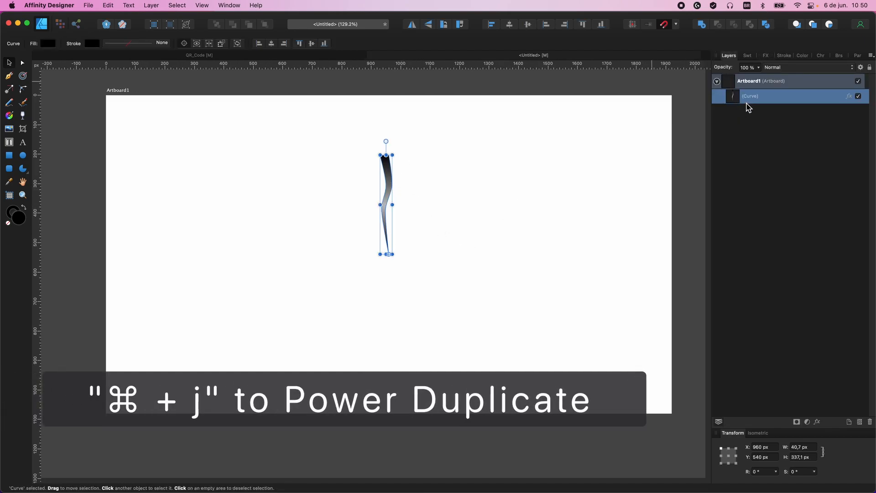
key("super+j")
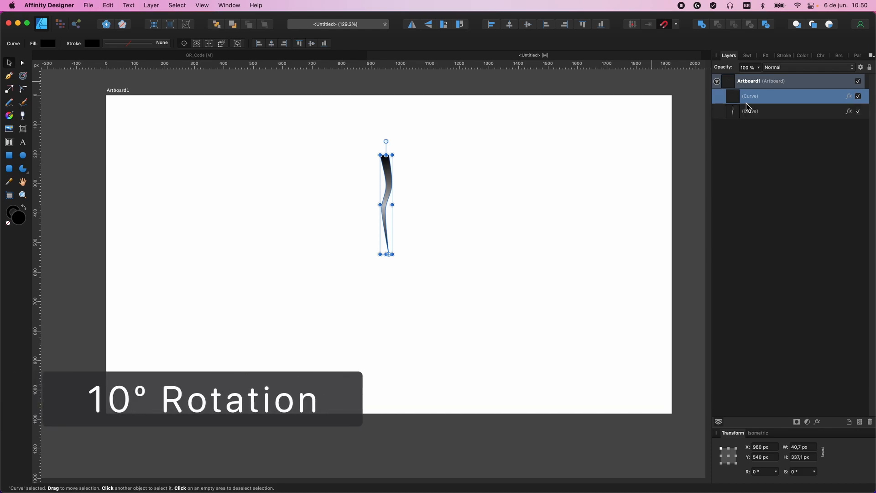
left_click(764, 472)
type("10")
key("Return")
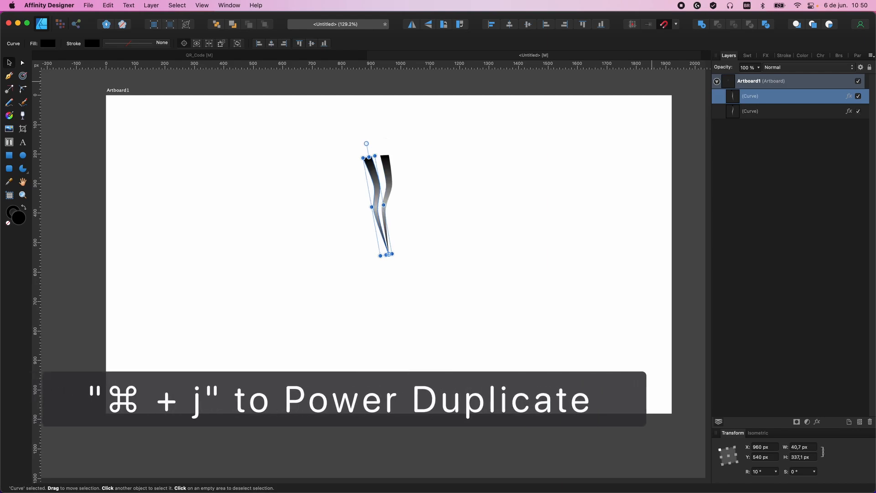
Power duplicate the rotated curve repeatedly at 10° increments to complete the full circle of wavy rays, then deselect
key("super+j")
key("super+j")
key("super+j")
key("super+j")
key("super+j")
key("super+j")
key("super+j")
key("super+j")
key("super+j")
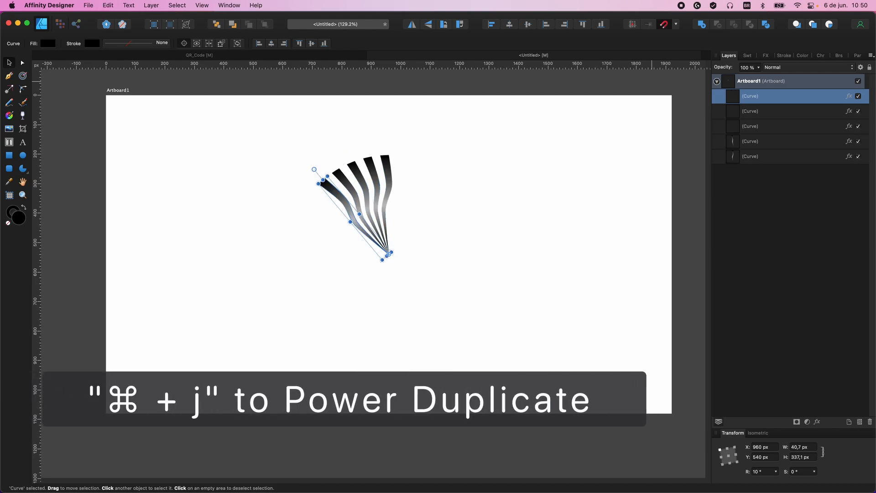
key("super+j")
key("super+j")
key("super+j")
key("super+j")
key("super+j")
key("super+j")
key("super+j")
key("super+j")
key("super+j")
key("super+j")
key("super+j")
key("super+j")
key("super+j")
key("super+j")
key("super+j")
key("super+j")
key("super+j")
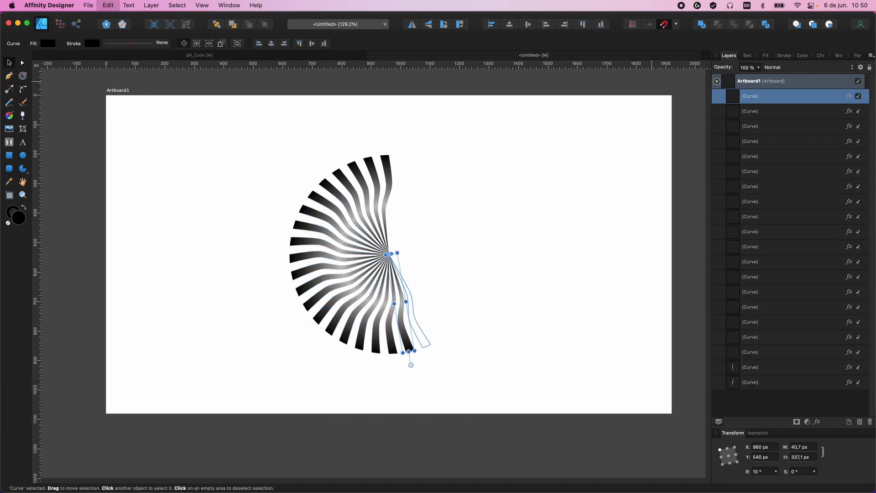
key("super+j")
key("super+j")
key("super+j")
key("super+j")
key("super+j")
key("super+j")
key("super+j")
key("super+j")
key("super+j")
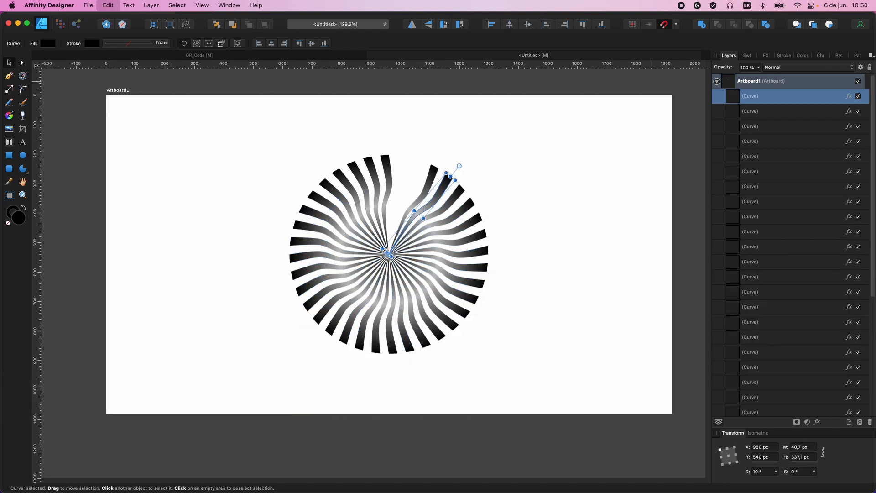
key("super+j")
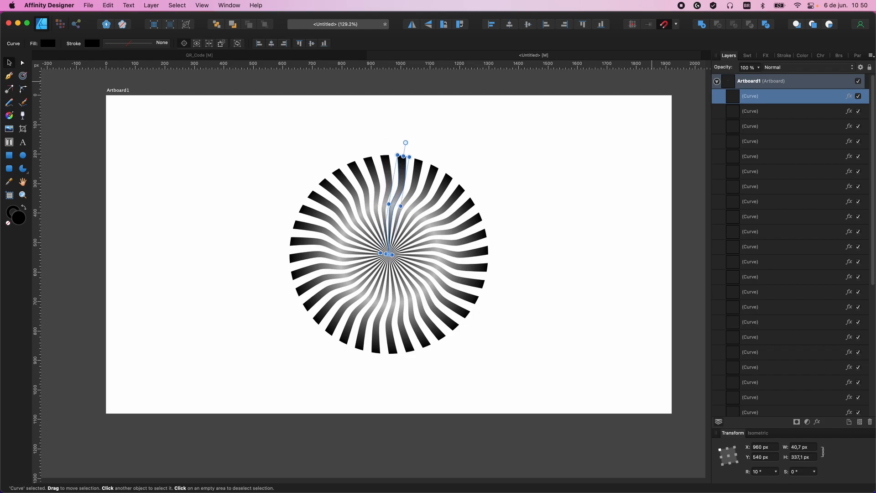
left_click(593, 301)
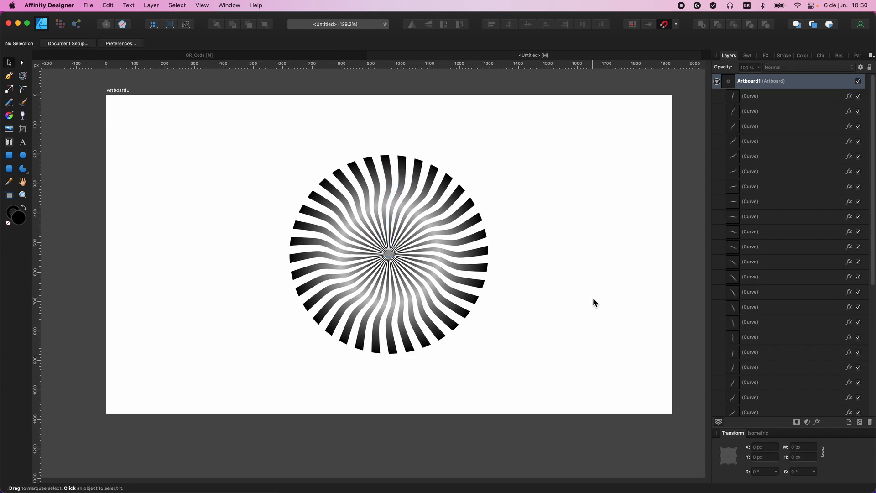
Draw a black 1920 × 1080 px rectangle covering the whole artboard and move it to the back, behind the rays
left_click(9, 156)
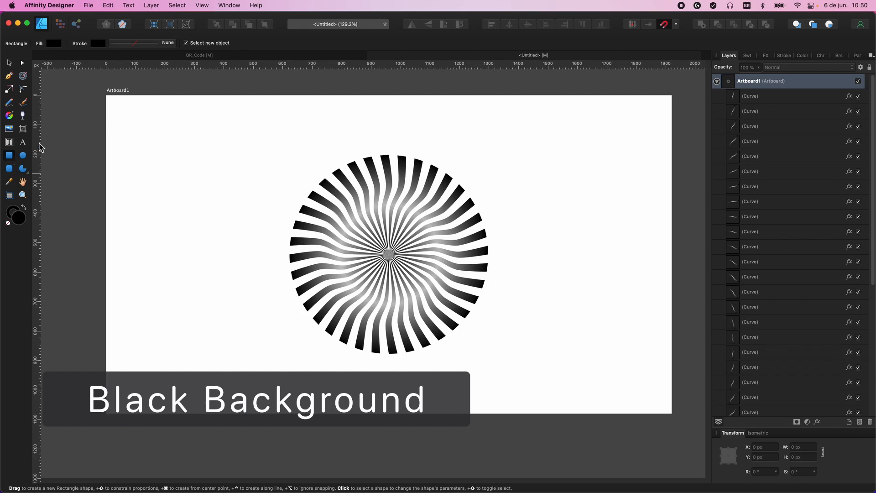
left_click_drag(105, 95, 671, 413)
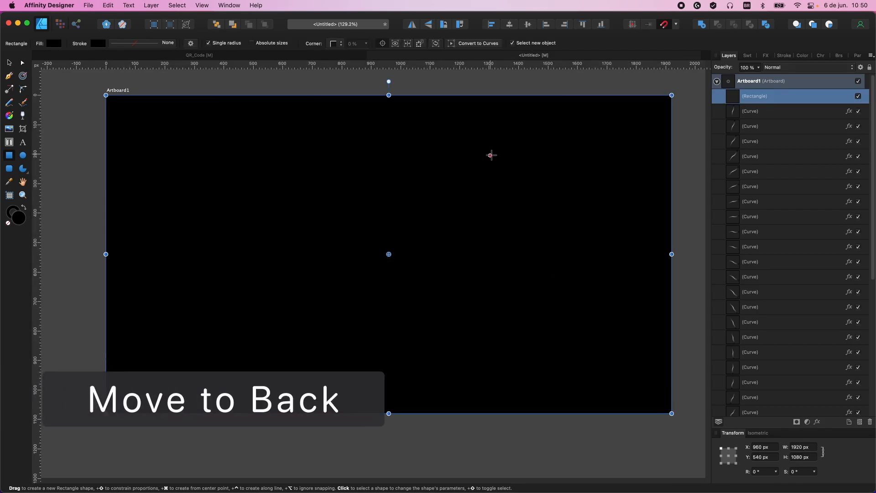
right_click(491, 155)
mouse_move(542, 264)
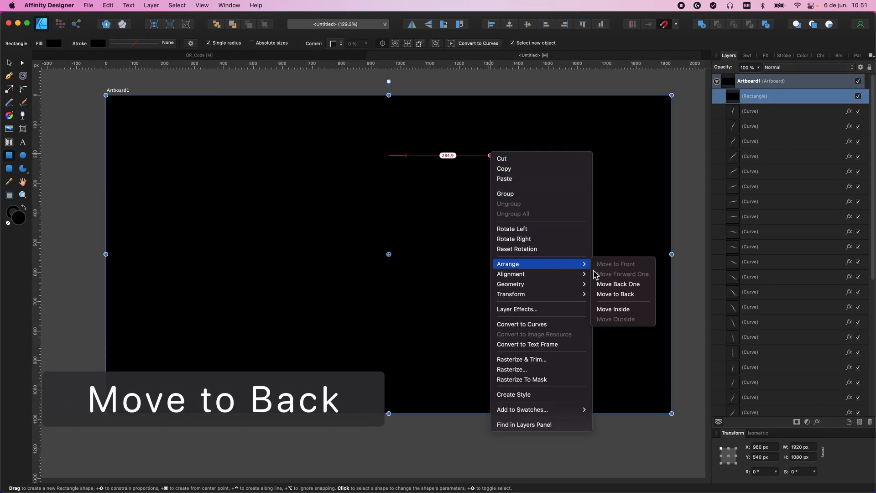
left_click(616, 294)
left_click(524, 78)
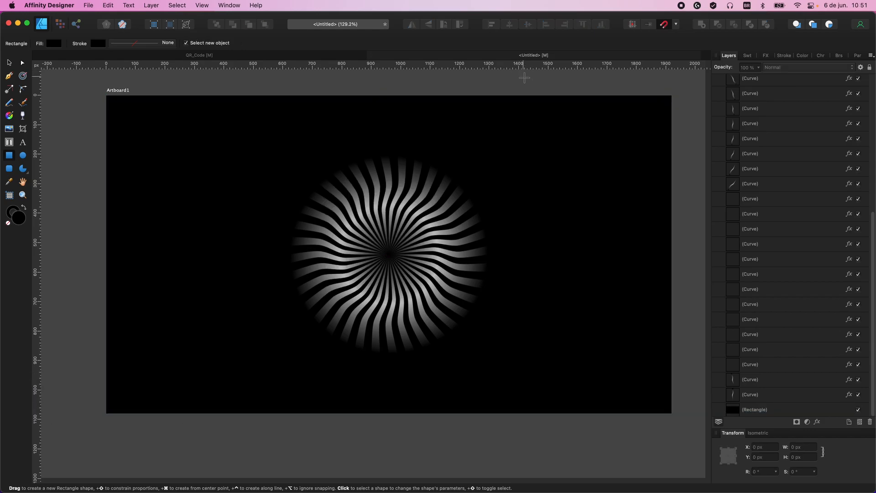